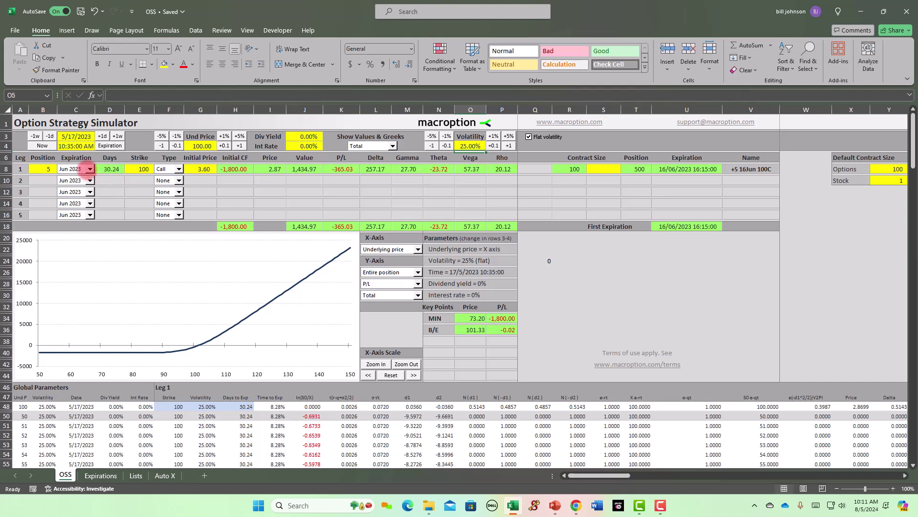
- Review the expiration months offered for leg 1 and keep Jun 2023
left_click(89, 168)
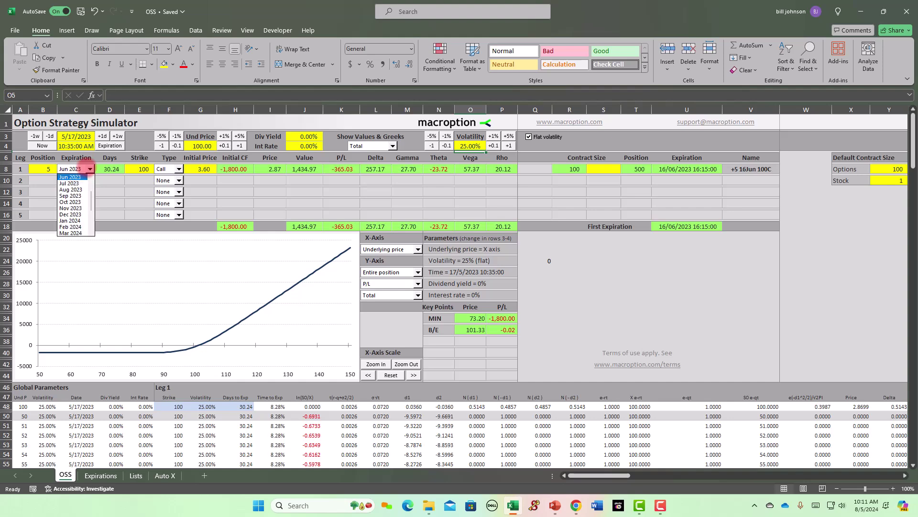
left_click(89, 176)
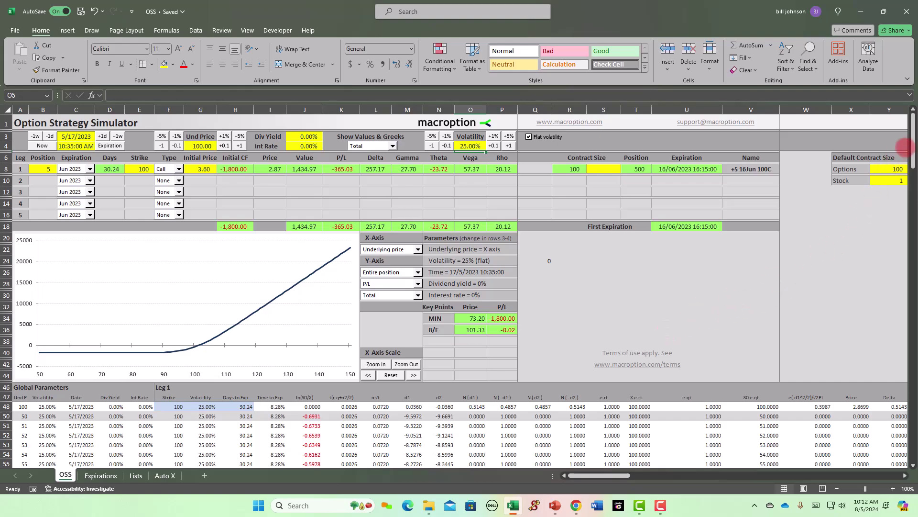
- In the leg 1 calculation table, select cells Q133 through A133, from N(d2) back to the underlying price
scroll(885, 146, "down", 10)
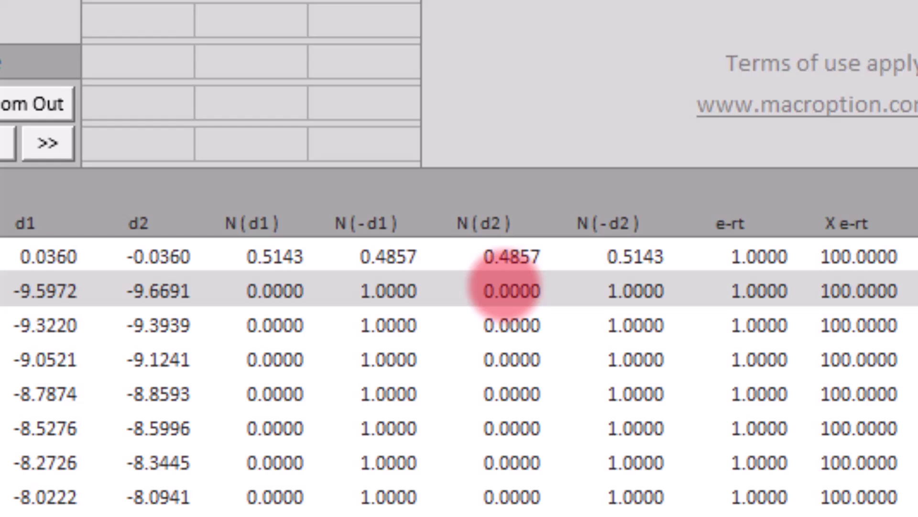
scroll(507, 287, "down", 12)
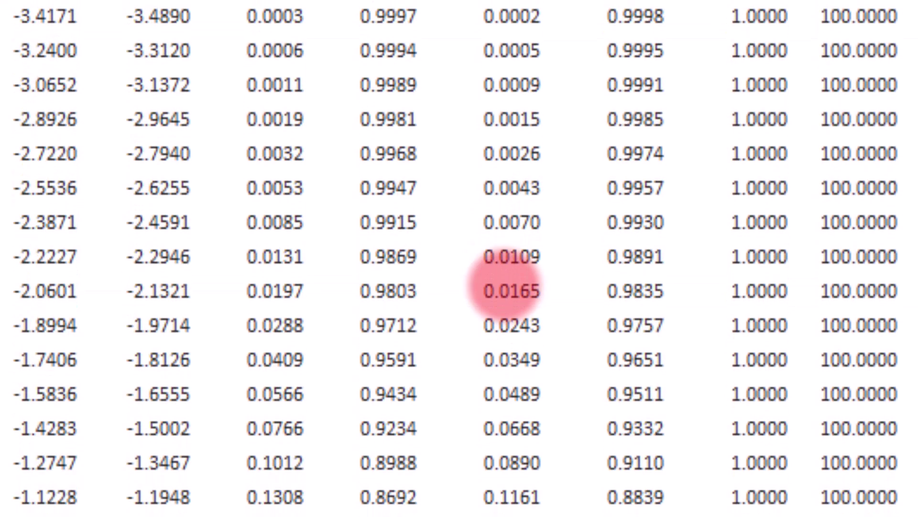
scroll(509, 306, "down", 4)
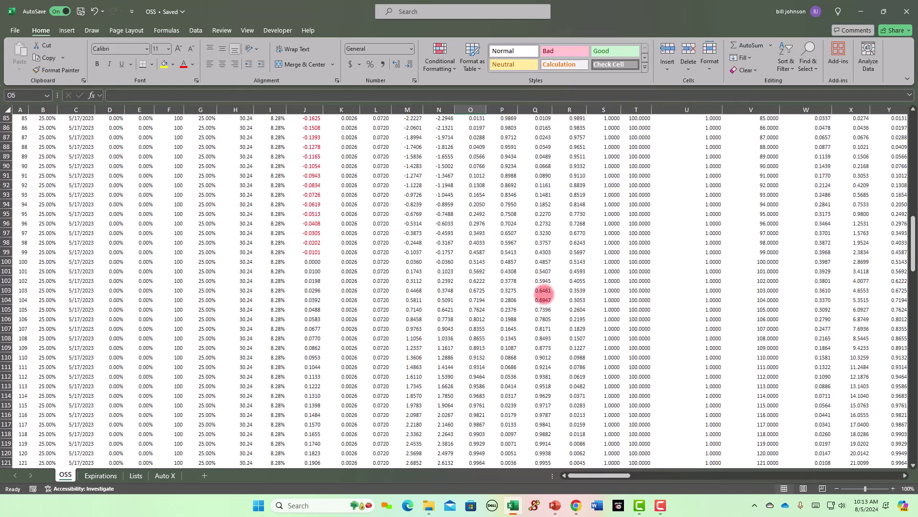
scroll(549, 316, "down", 8)
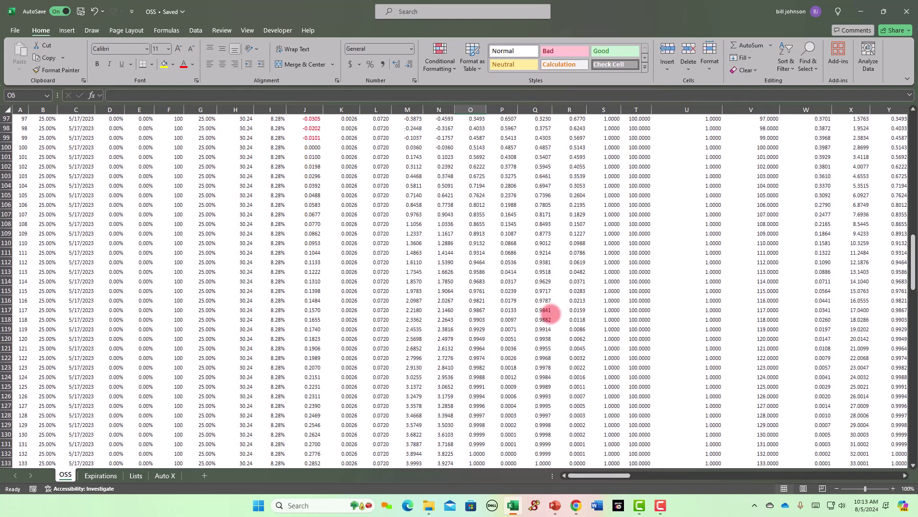
scroll(555, 301, "down", 1)
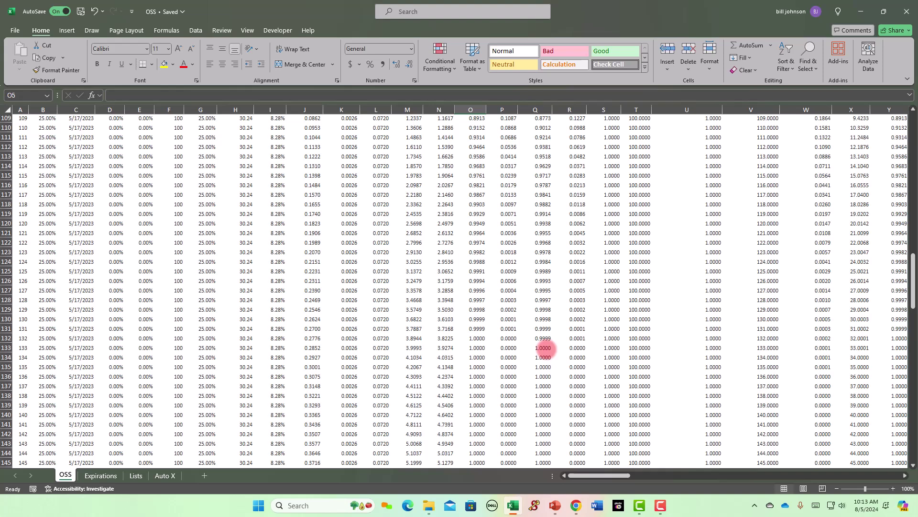
left_click_drag(544, 348, 12, 348)
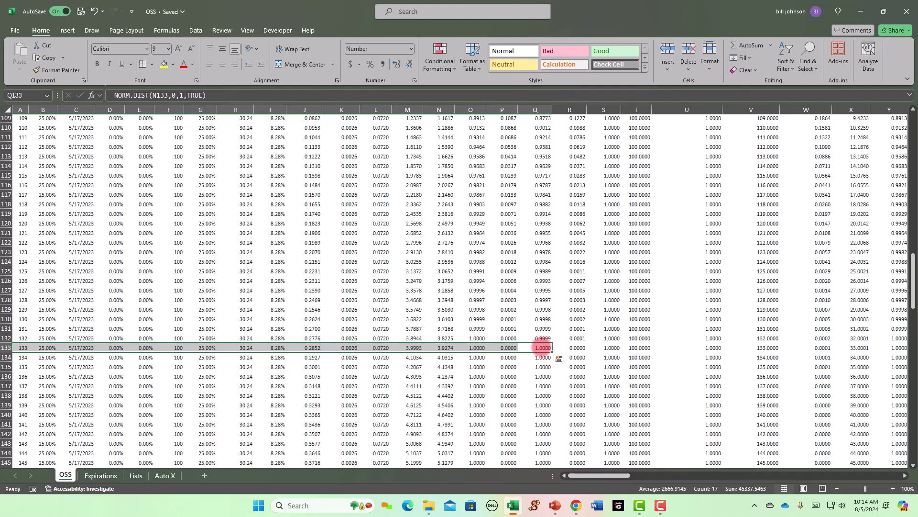
- Advance the simulator's valuation date by days and weeks to 6/13/2023
scroll(542, 348, "up", 20)
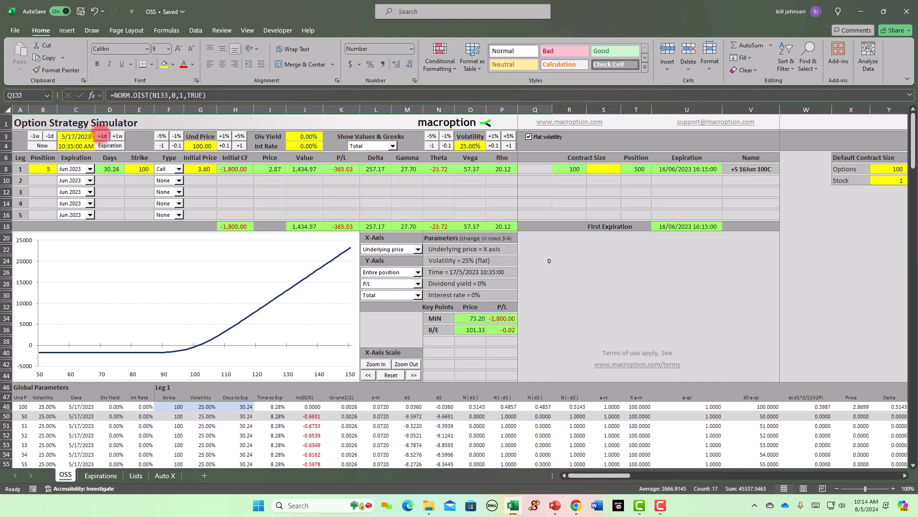
left_click(103, 136)
left_click(102, 136)
left_click(103, 136)
left_click(102, 136)
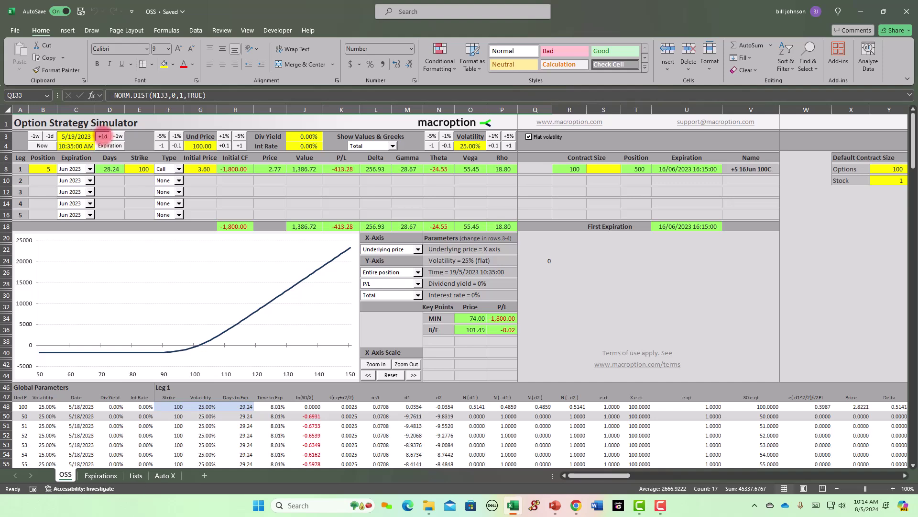
left_click(103, 136)
left_click(118, 136)
left_click(118, 136)
left_click(117, 136)
left_click(103, 136)
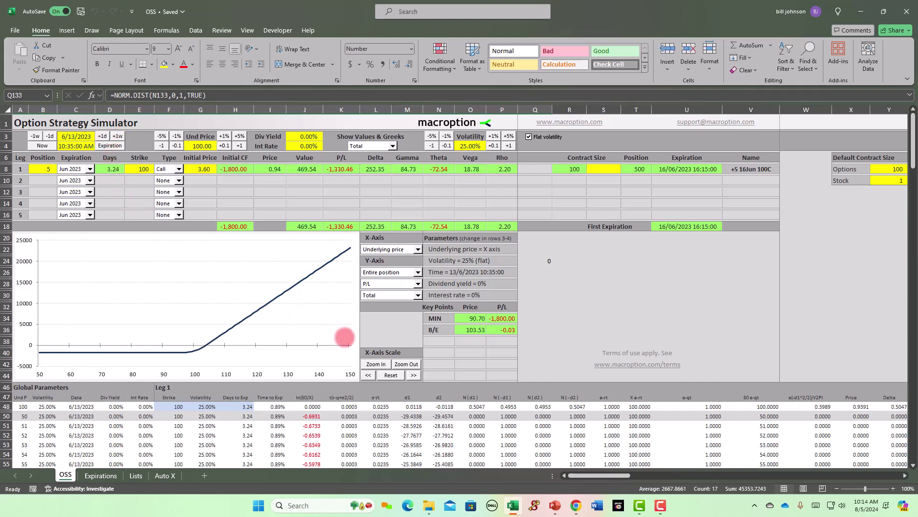
- In the calculation table, select cells Q110 through A110, from N(d2) back to the underlying price
scroll(532, 407, "down", 4)
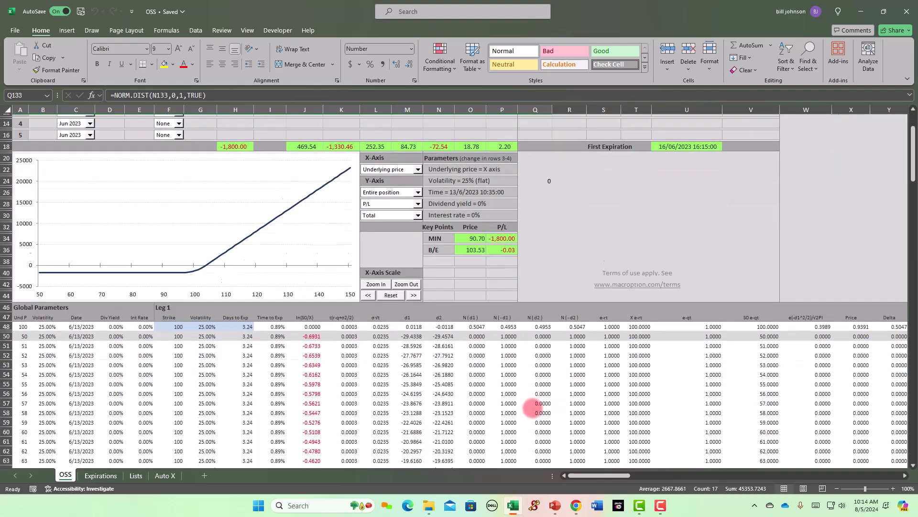
scroll(543, 345, "down", 4)
scroll(544, 343, "down", 12)
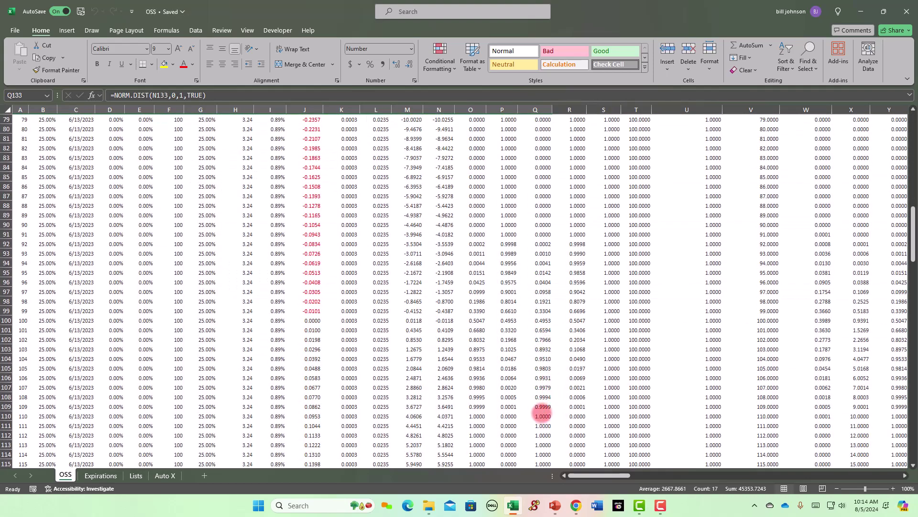
left_click_drag(542, 416, 19, 416)
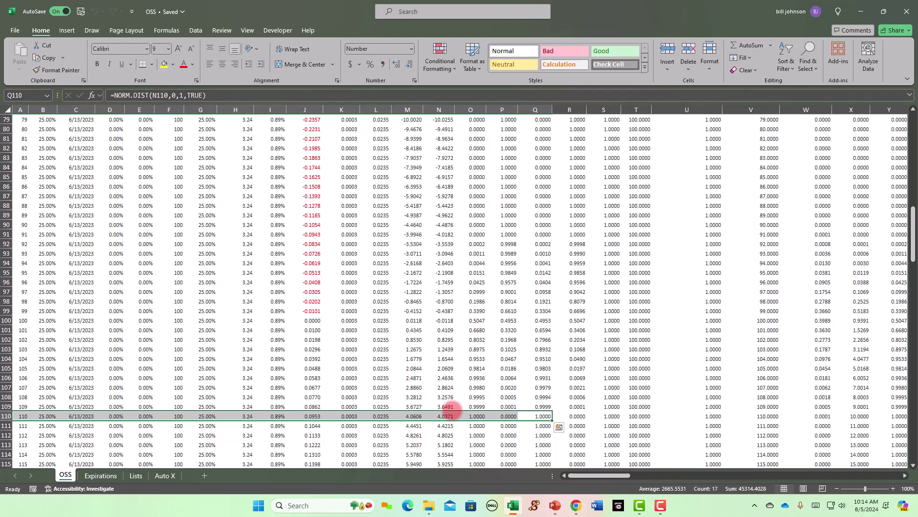
- Advance the simulator's valuation date by two days to 6/15/2023
scroll(454, 407, "up", 20)
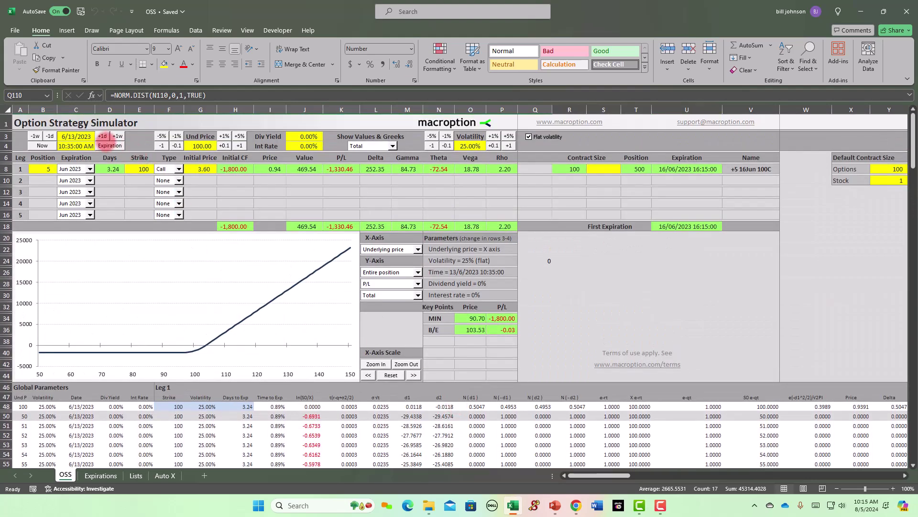
left_click(103, 135)
left_click(102, 136)
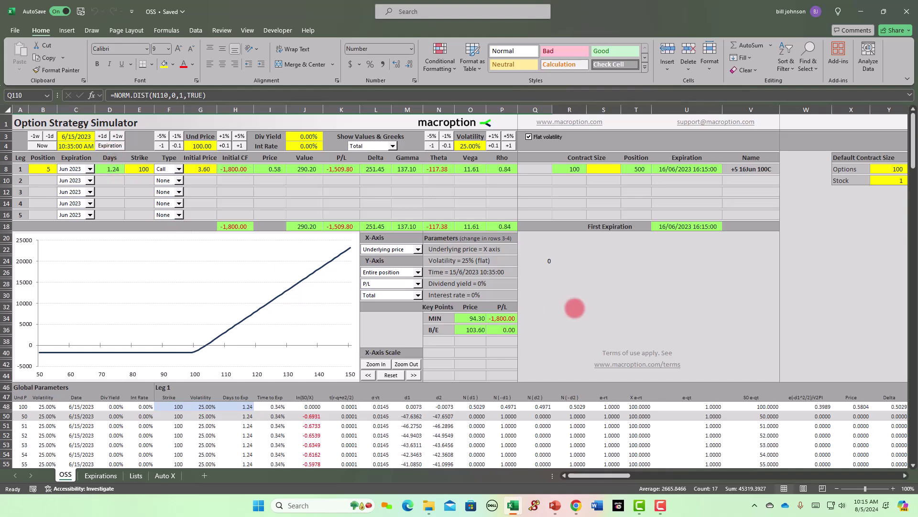
- In the calculation table, examine the N(d2) values and select the underlying price of 106 in cell A106
scroll(595, 303, "down", 5)
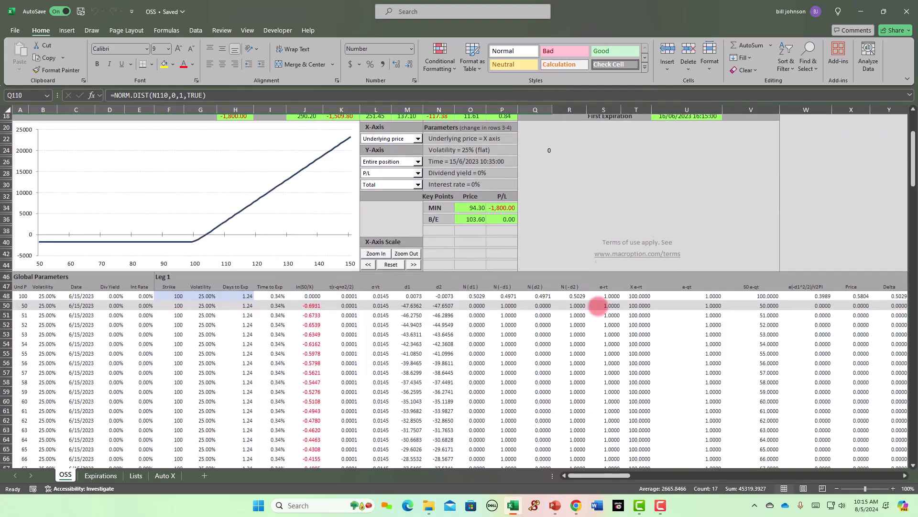
scroll(540, 311, "down", 5)
scroll(544, 342, "down", 14)
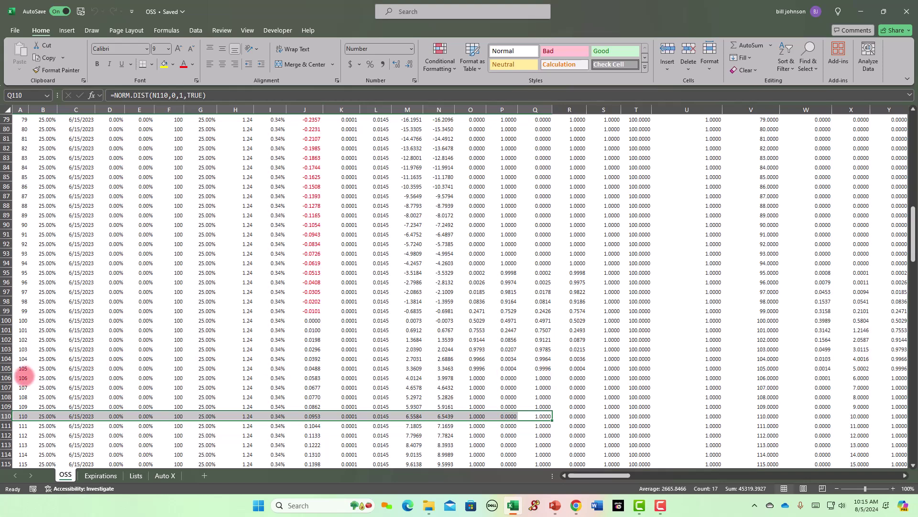
left_click(28, 377)
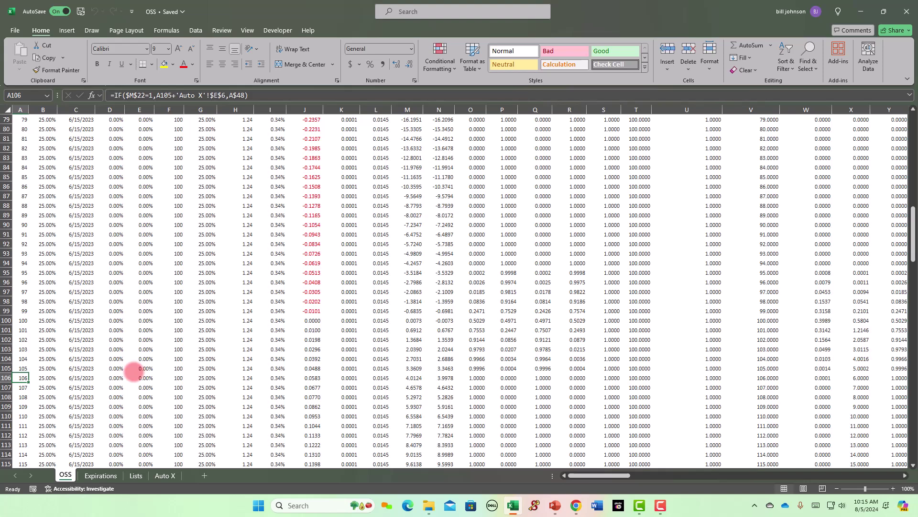
- Advance the valuation date one day to 6/16/2023 and select cells Q103 through A103 in the calculation table
scroll(134, 372, "up", 20)
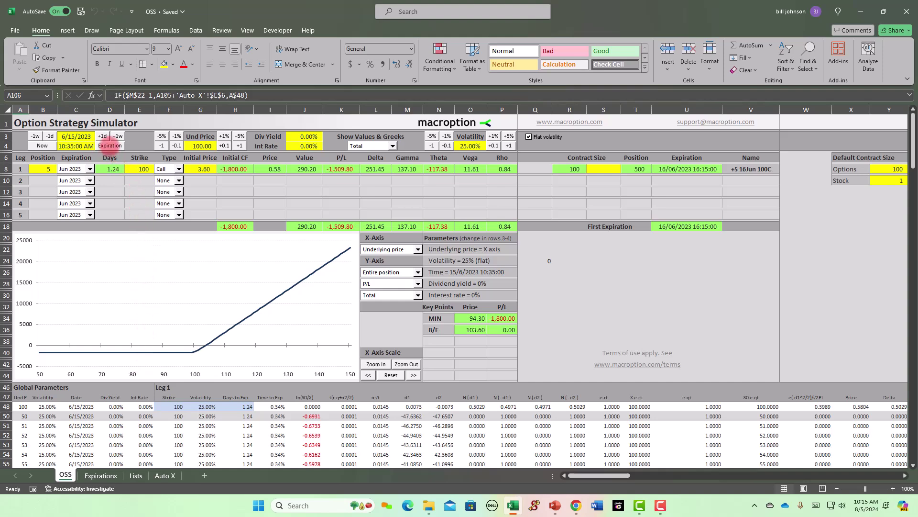
left_click(101, 136)
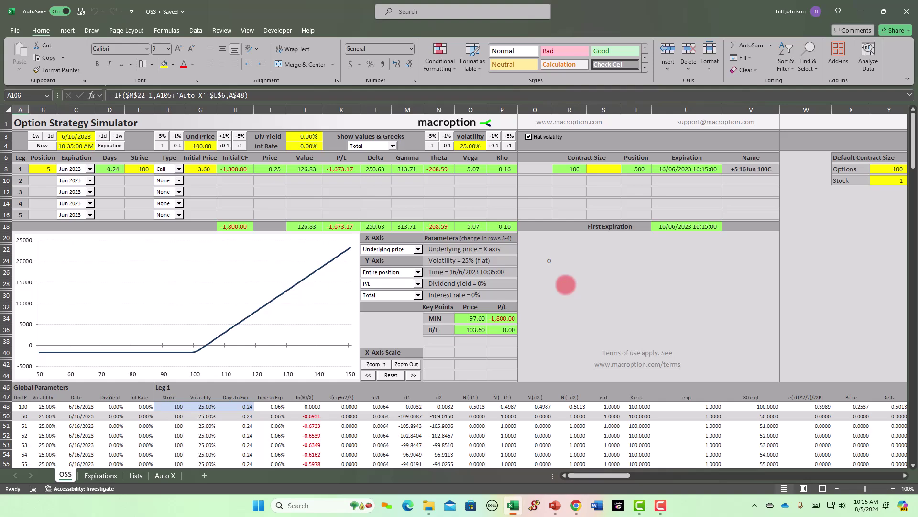
scroll(566, 285, "down", 4)
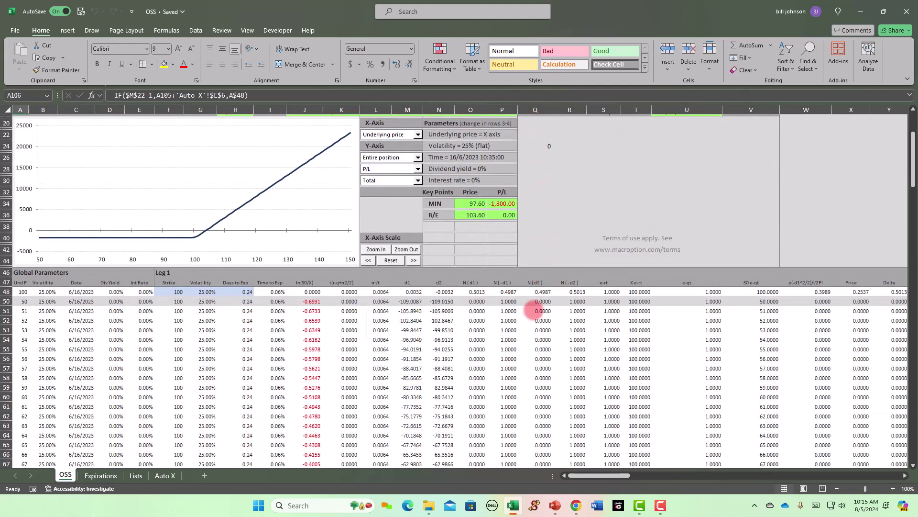
scroll(535, 340, "down", 7)
scroll(550, 369, "down", 5)
scroll(545, 369, "down", 8)
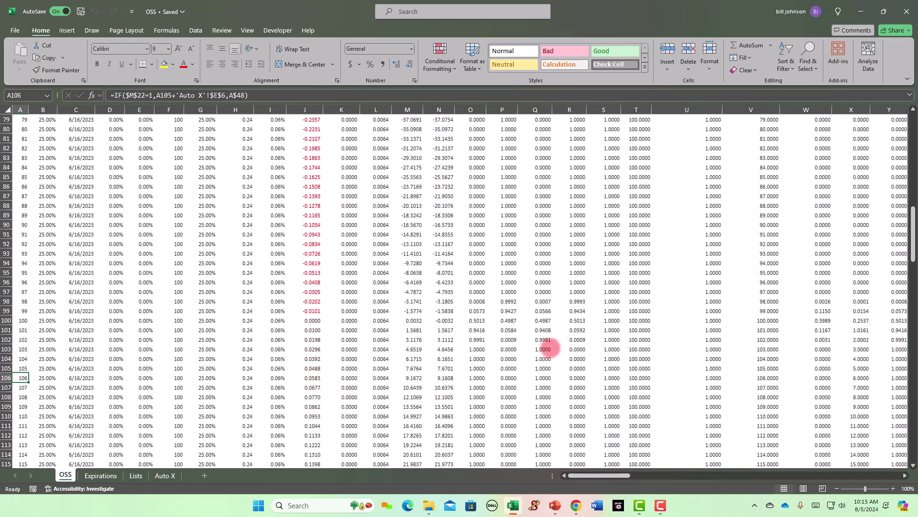
left_click_drag(543, 348, 19, 353)
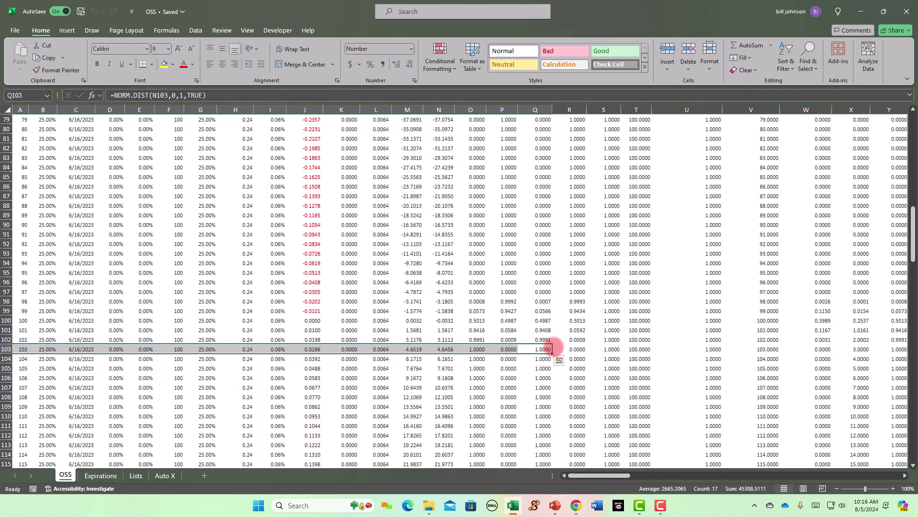
scroll(559, 349, "up", 20)
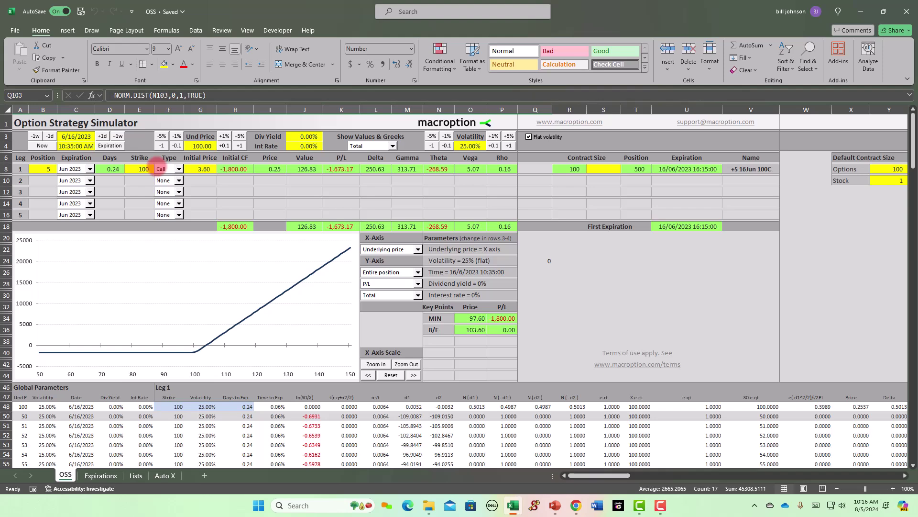
scroll(580, 330, "down", 6)
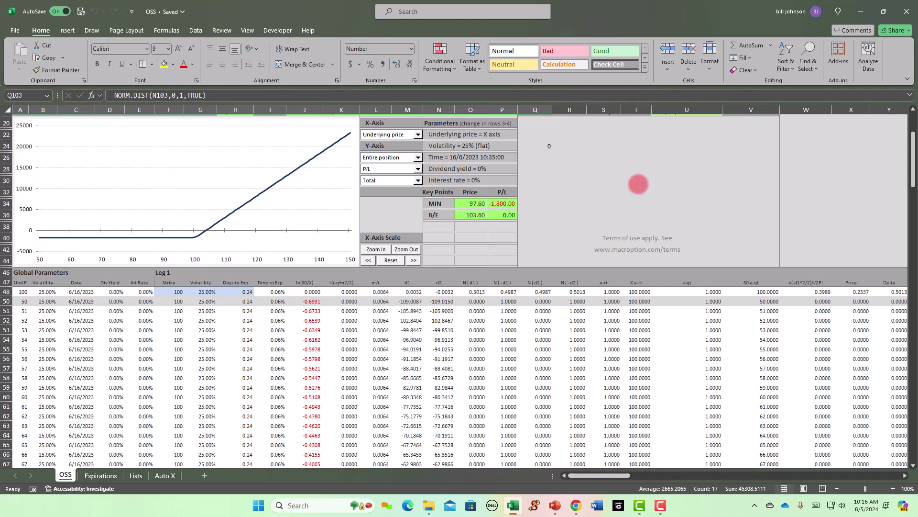
scroll(638, 186, "up", 6)
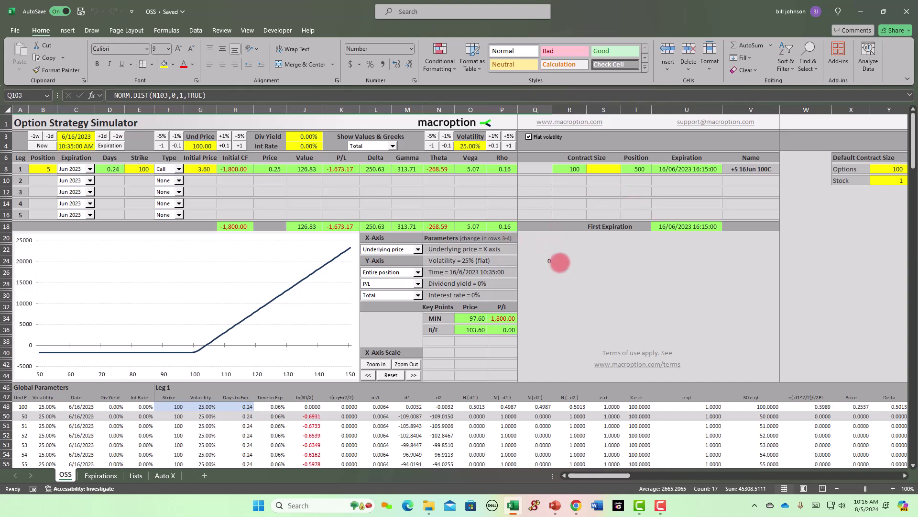
- Switch to the PowerPoint slide show and reveal the successive option value curves above the expiration payoff, followed by the dotted stock line
key("alt+Tab")
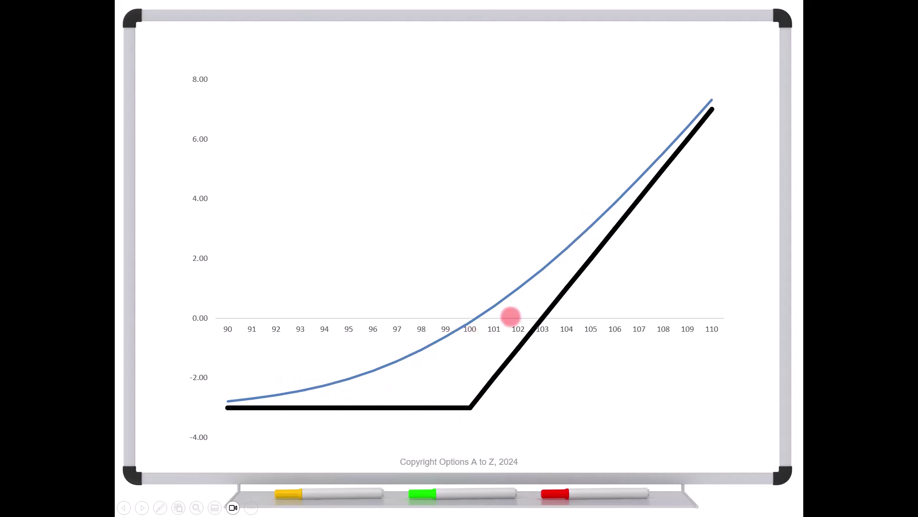
key("Right")
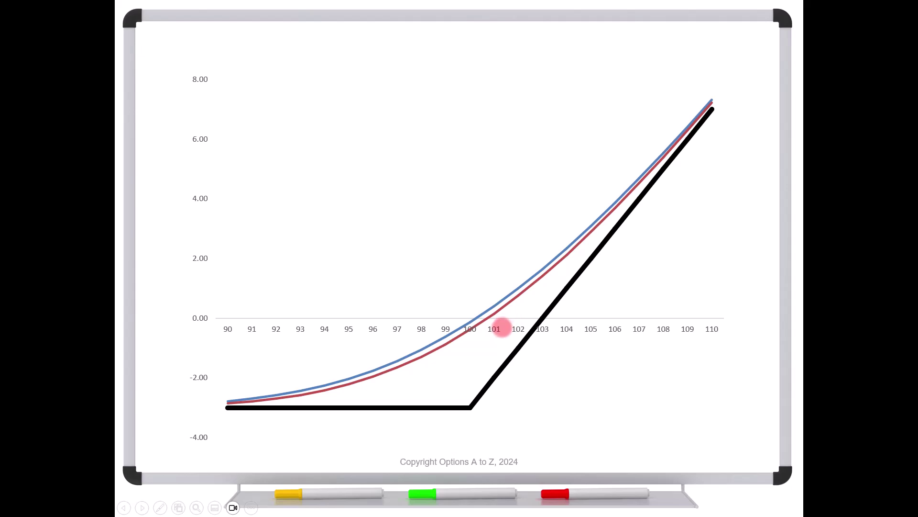
key("Right")
key("Right")
key("Right")
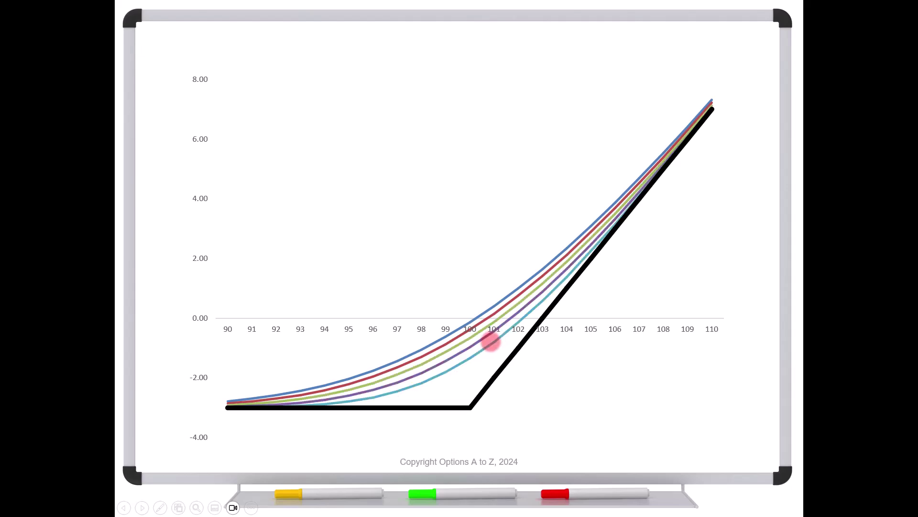
key("Right")
key("Right")
key("Right")
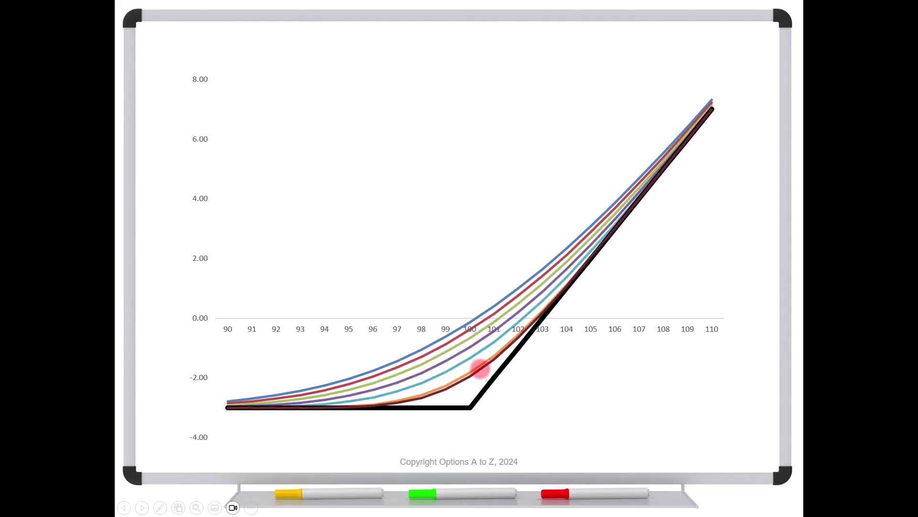
key("Right")
key("Right")
key("Right")
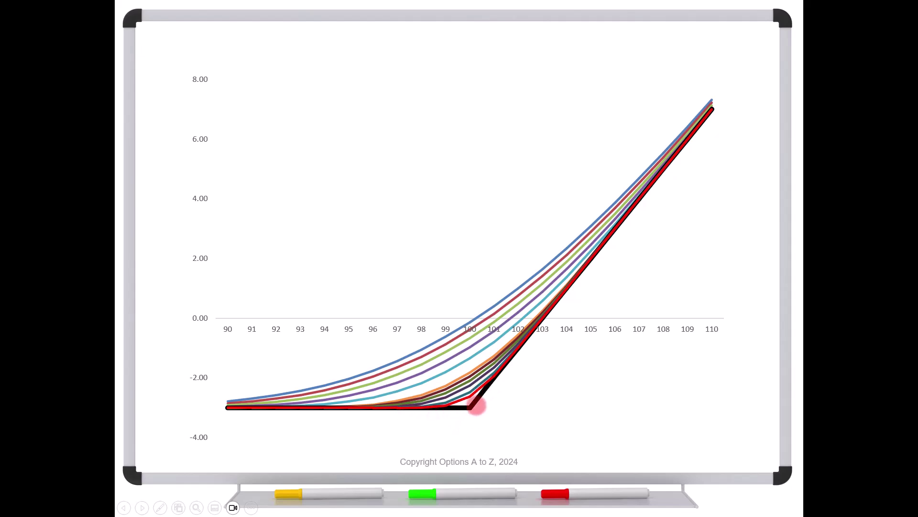
left_click(481, 388)
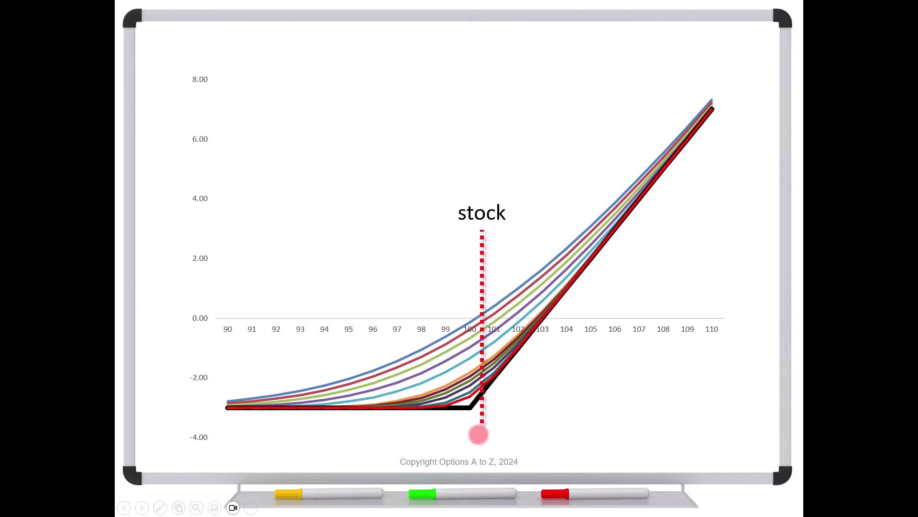